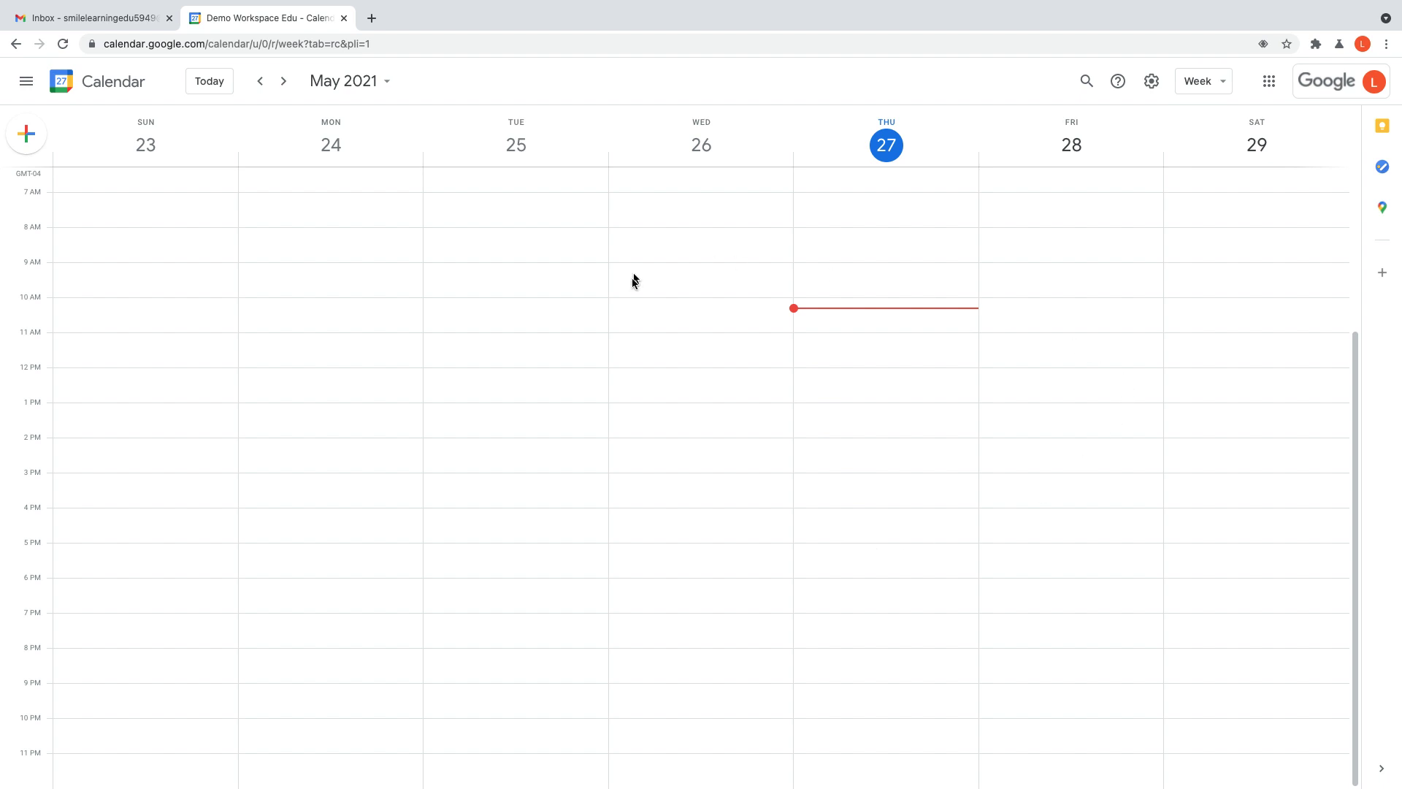
Step: Draft a new event on Thursday, May 27 at 1pm titled 'Sample Event'
left_click(839, 403)
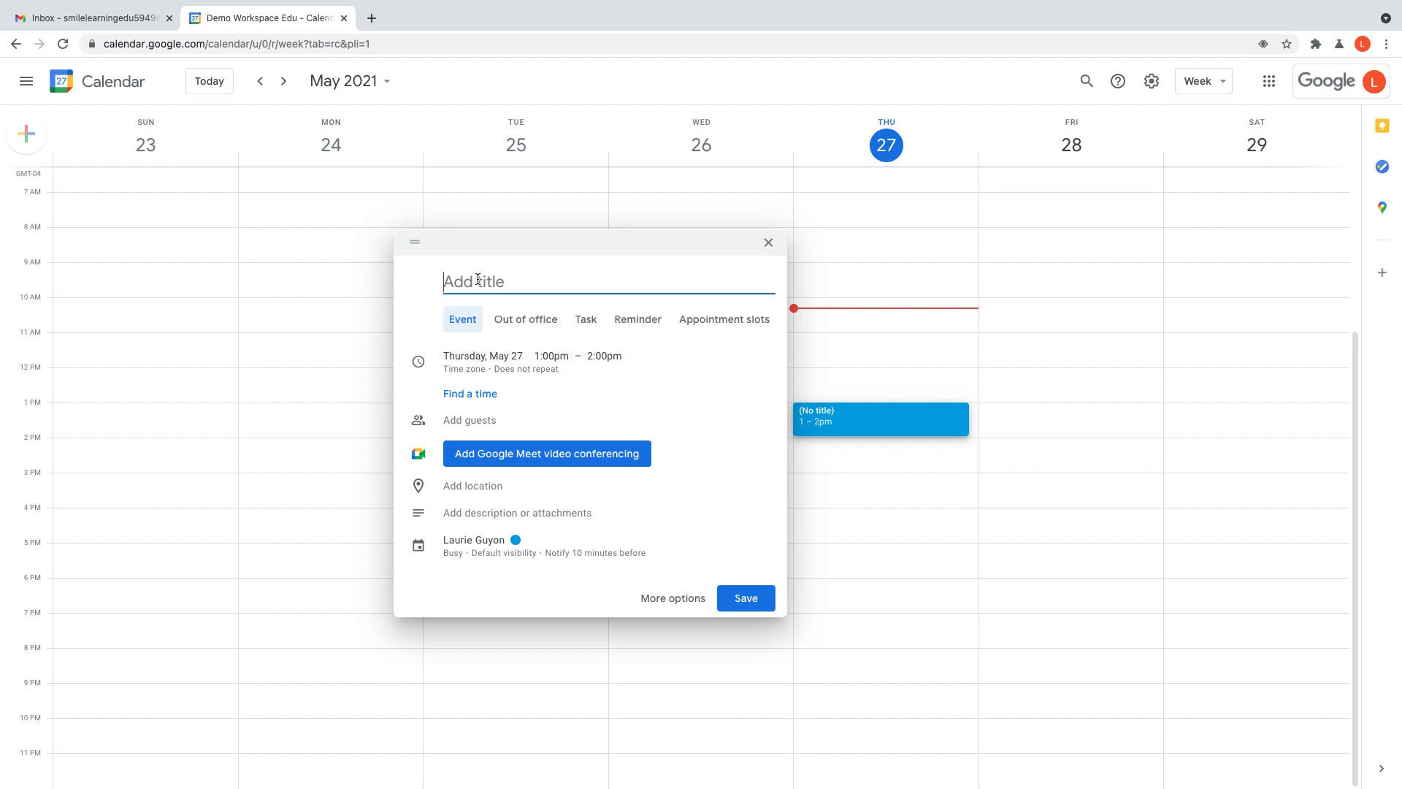
type("Sample Event")
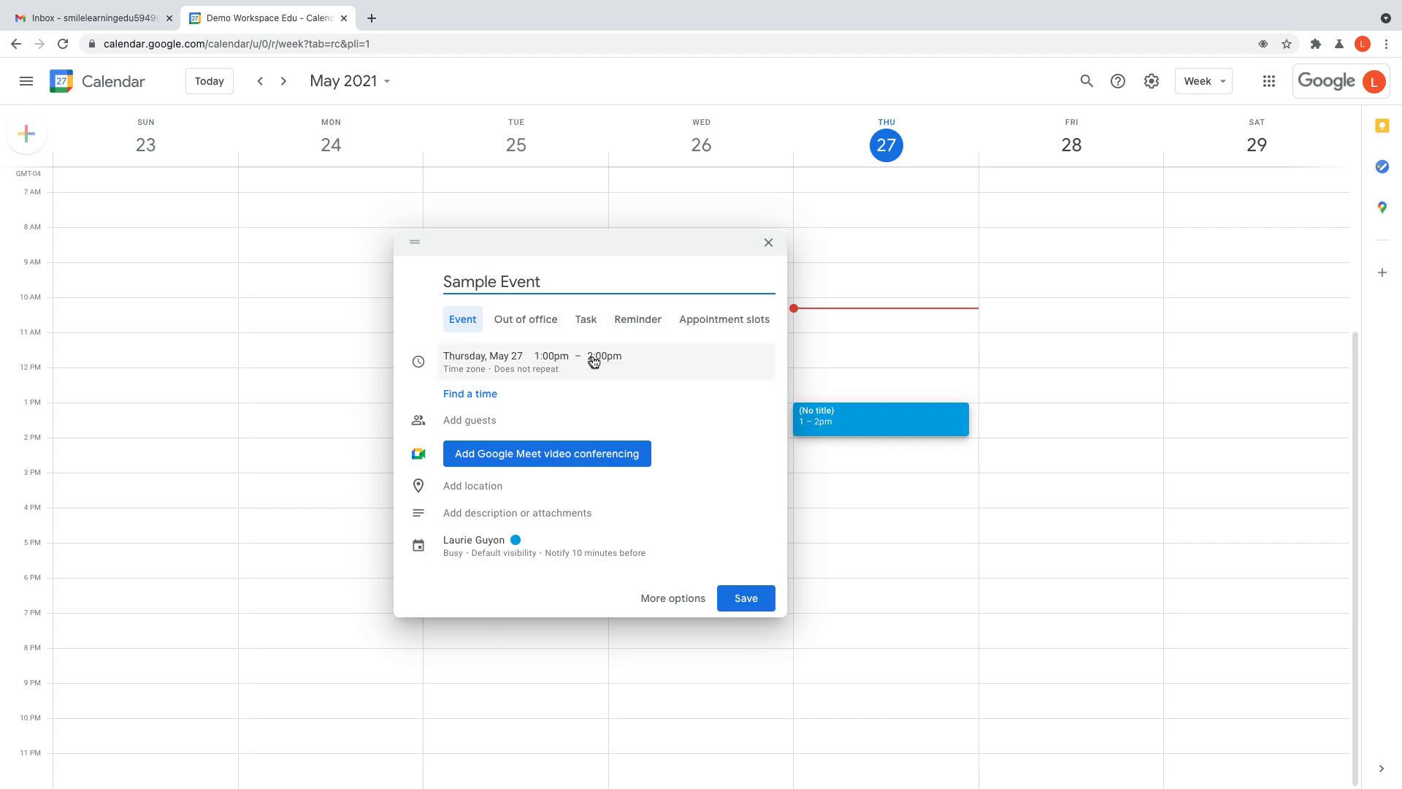
Step: Shorten the event to end at 1:30pm, keeping recurrence at Does not repeat
left_click(606, 358)
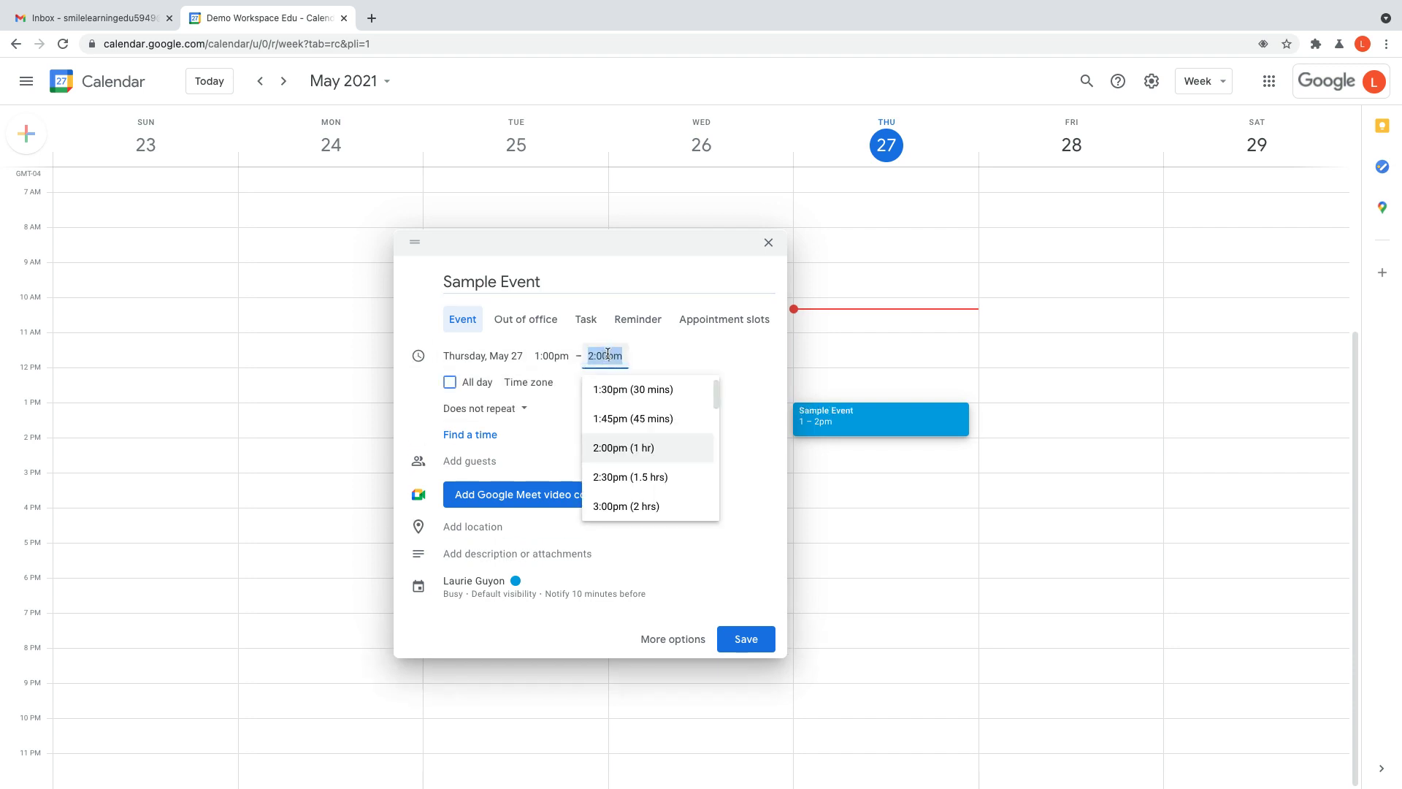
left_click(627, 393)
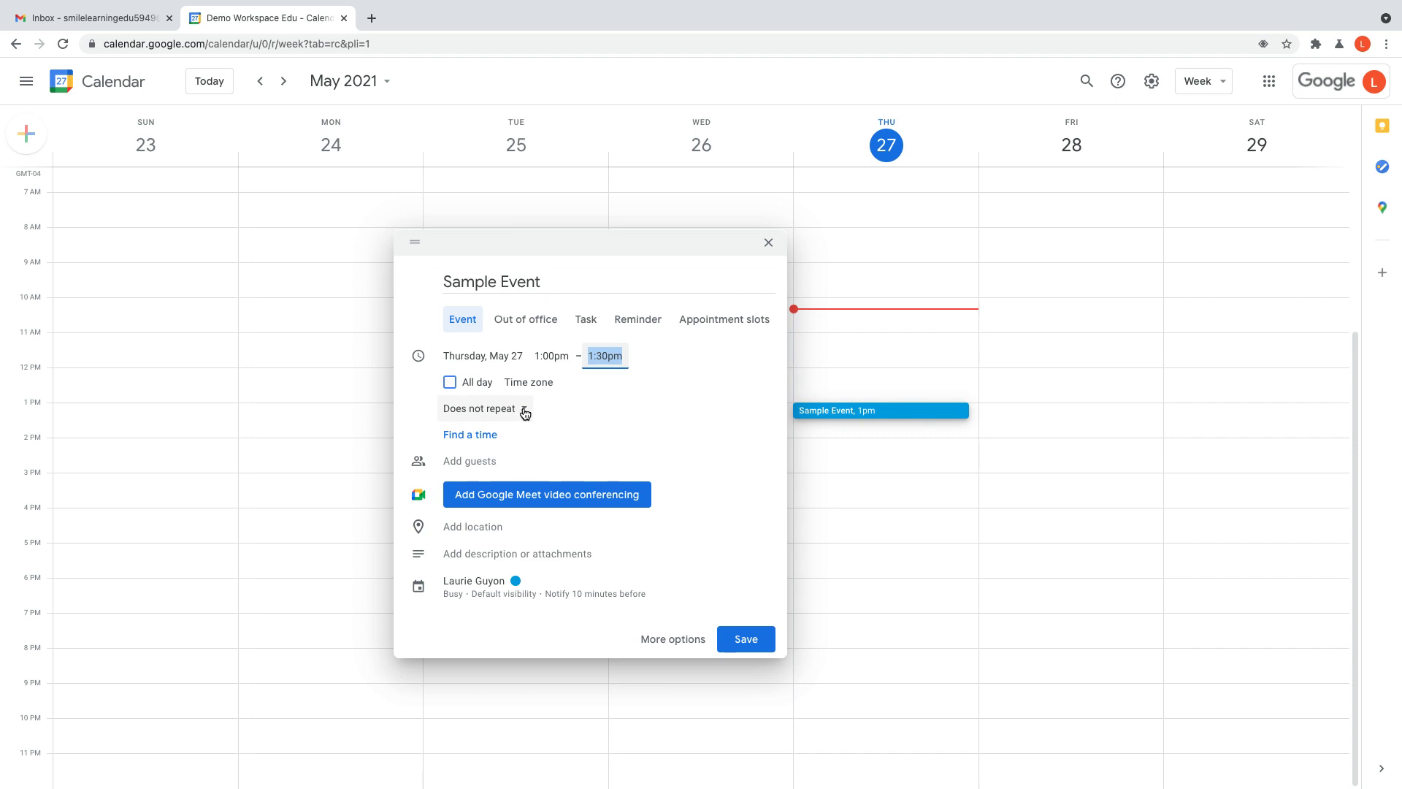
left_click(523, 412)
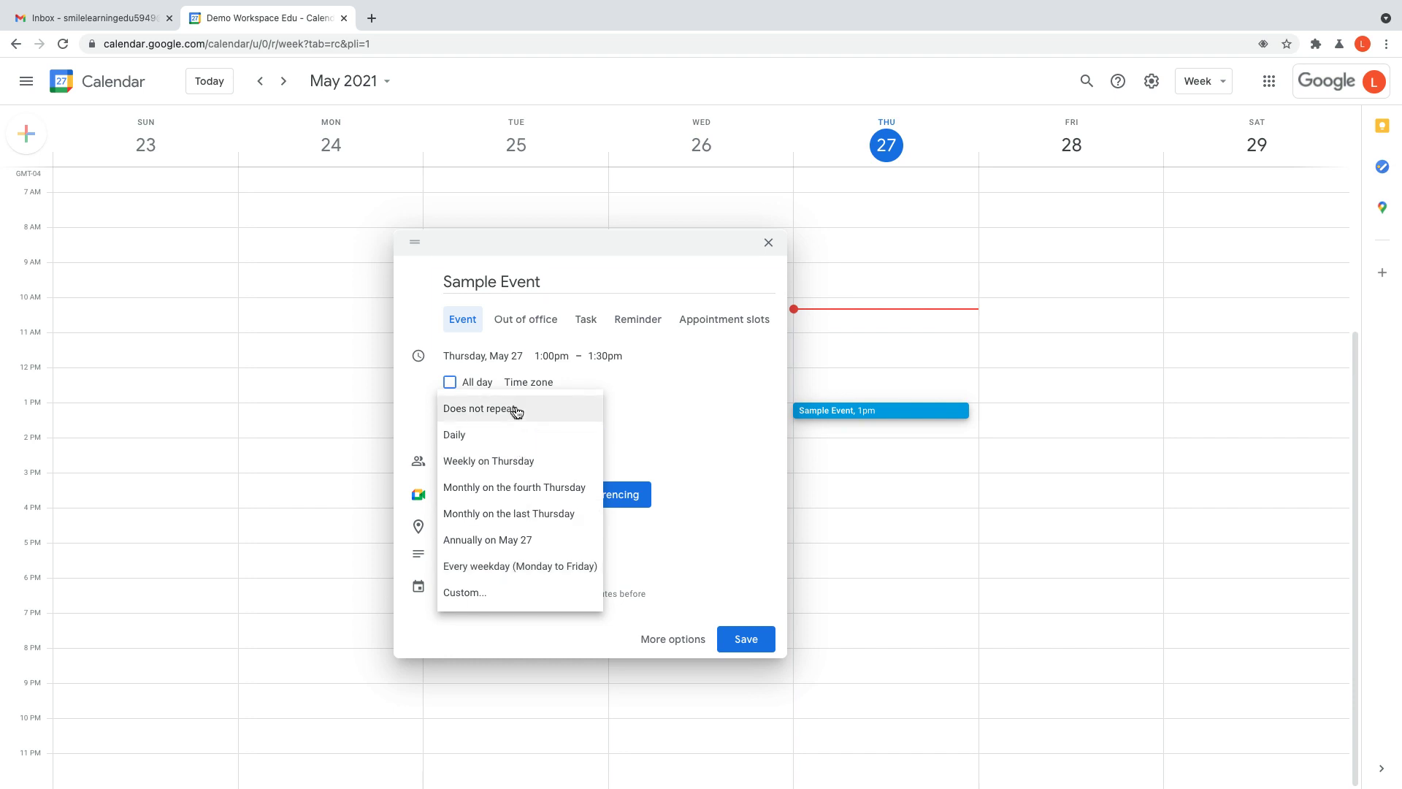
left_click(519, 410)
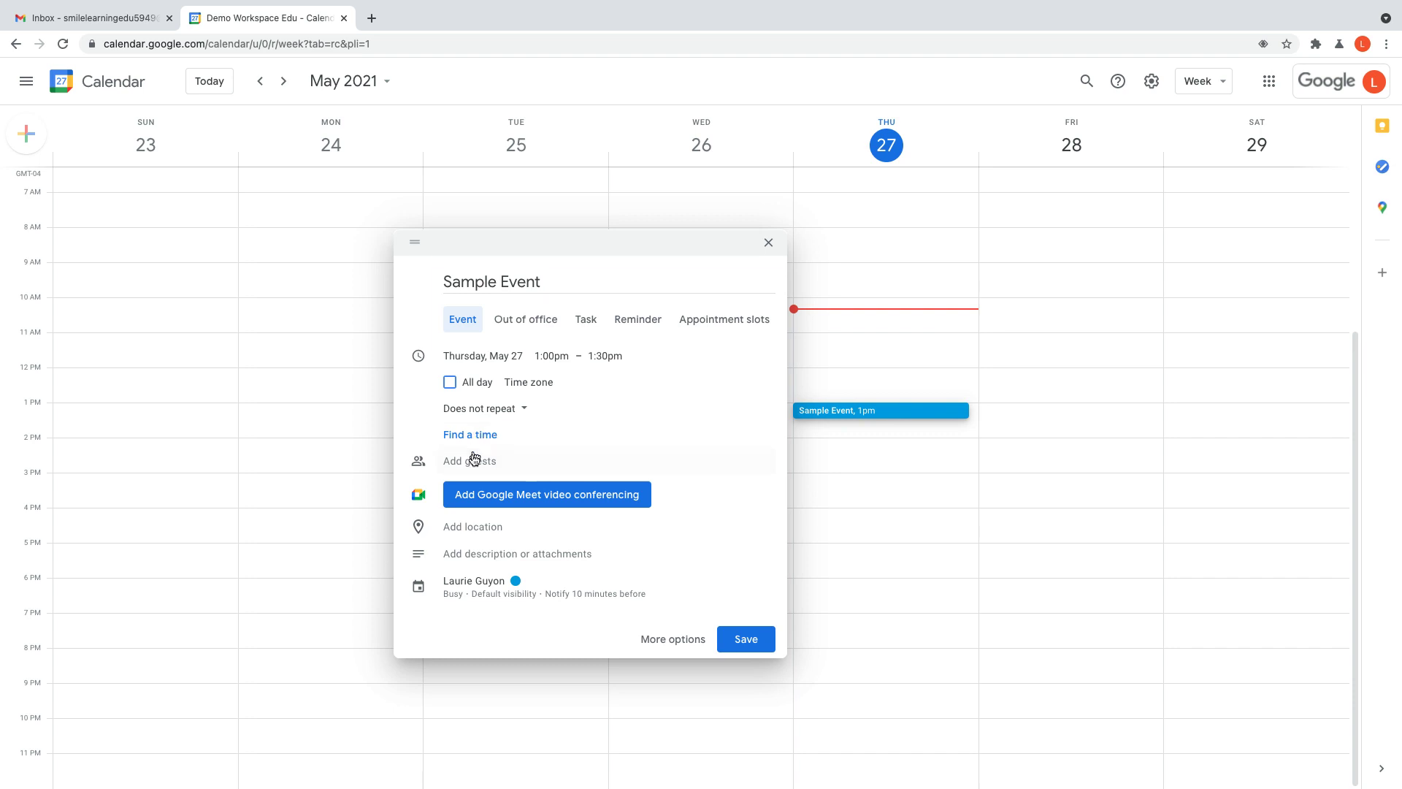
Step: Invite one guest by entering their e-mail address, fixing a typo along the way
left_click(478, 462)
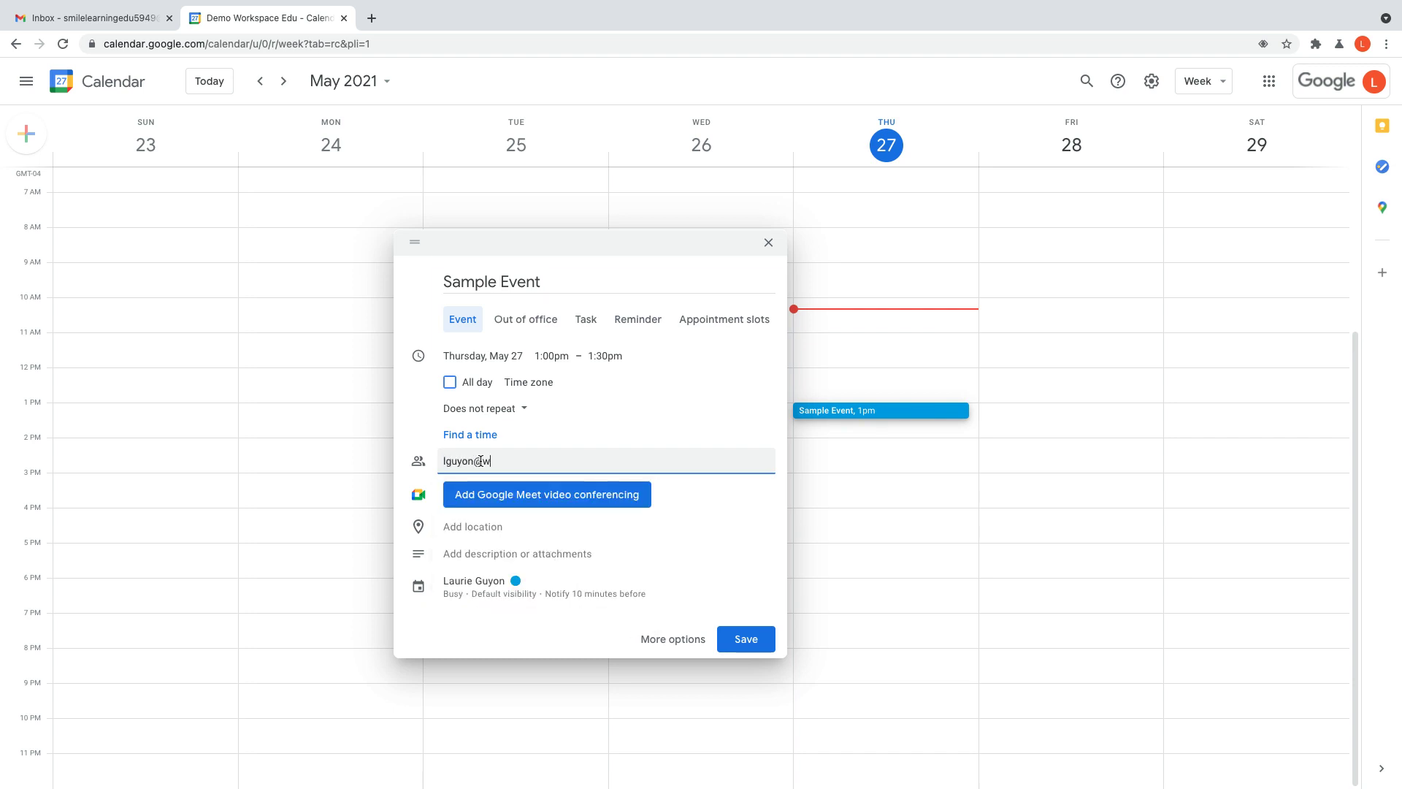
key("Return")
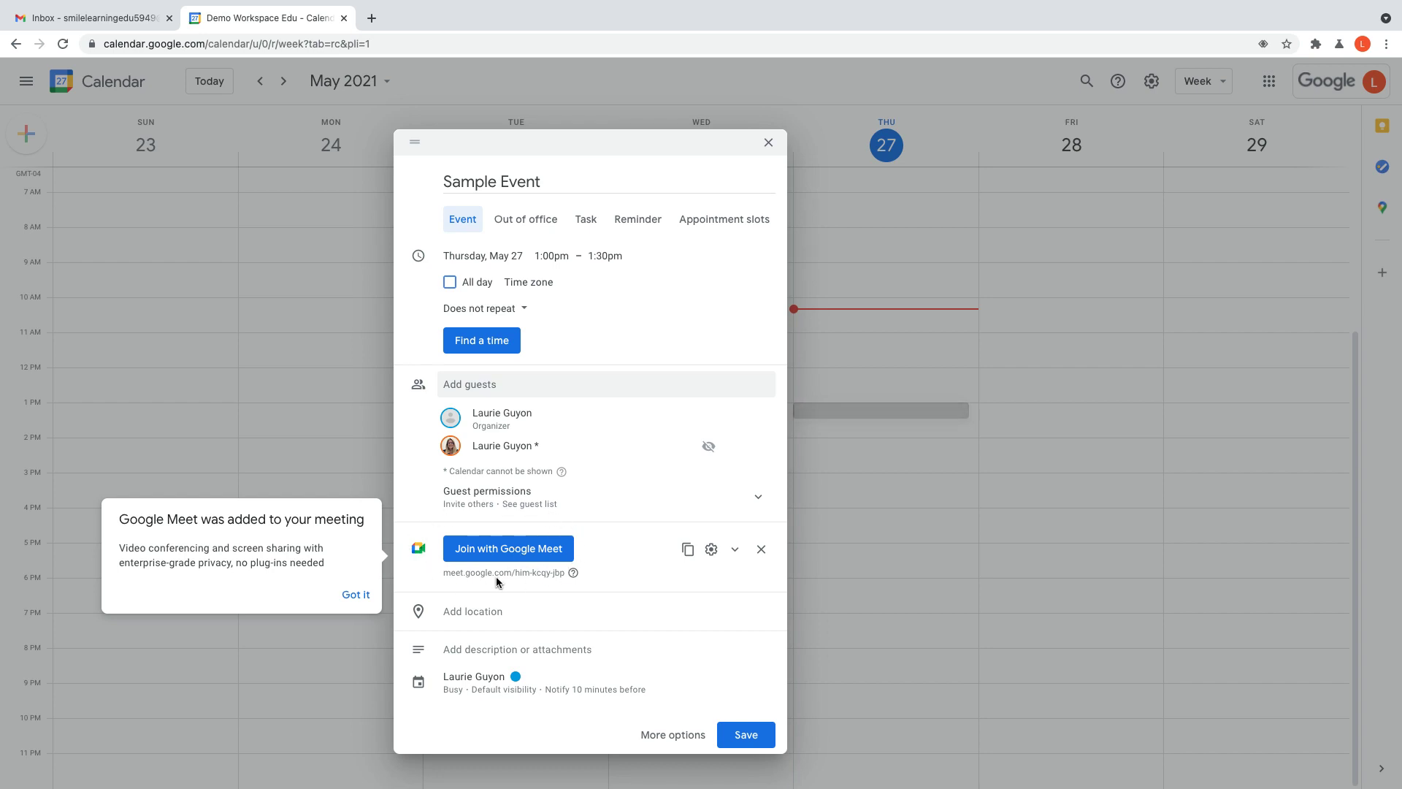
Step: Dismiss the Meet tip and replace the automatic Meet link with a fresh Google Meet conference
left_click(761, 550)
left_click(761, 549)
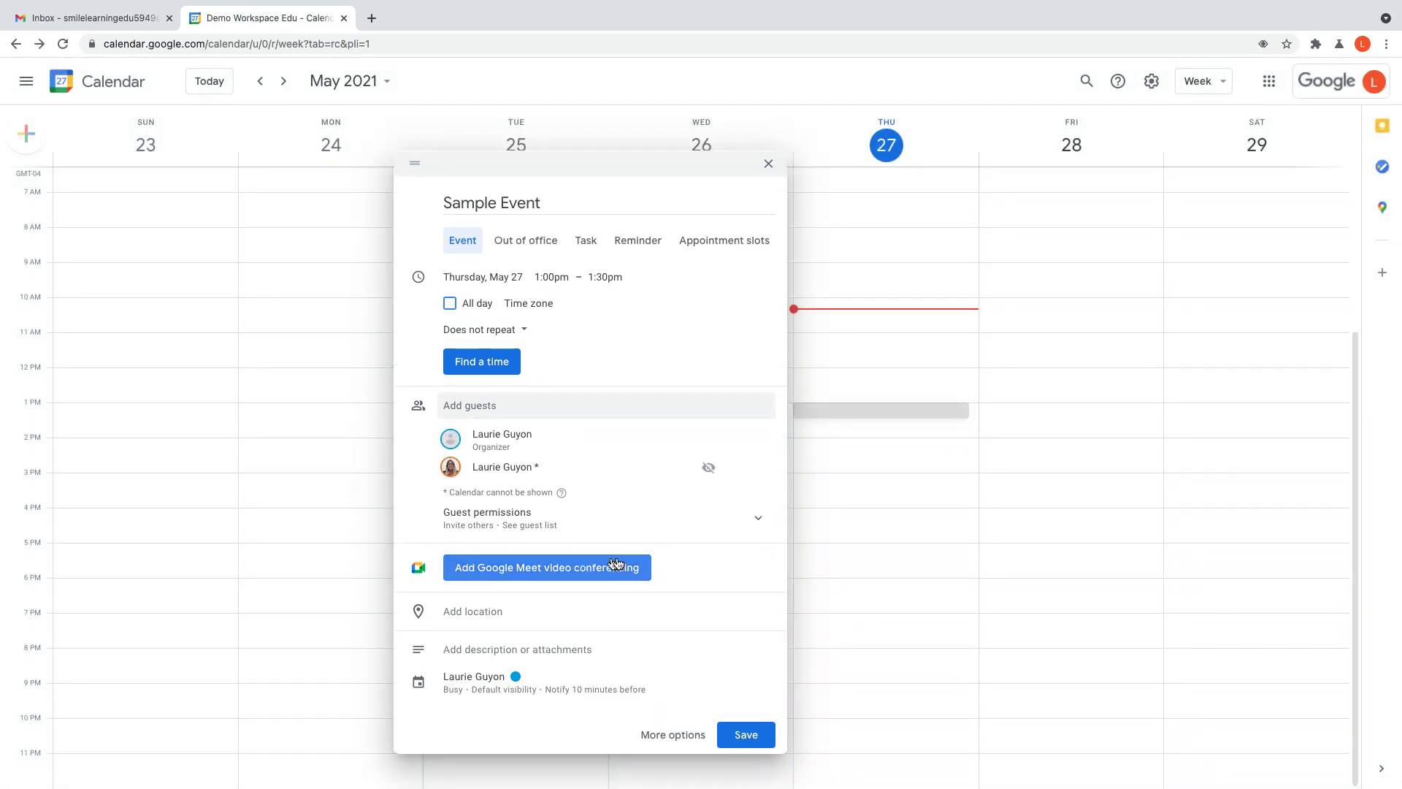
left_click(529, 573)
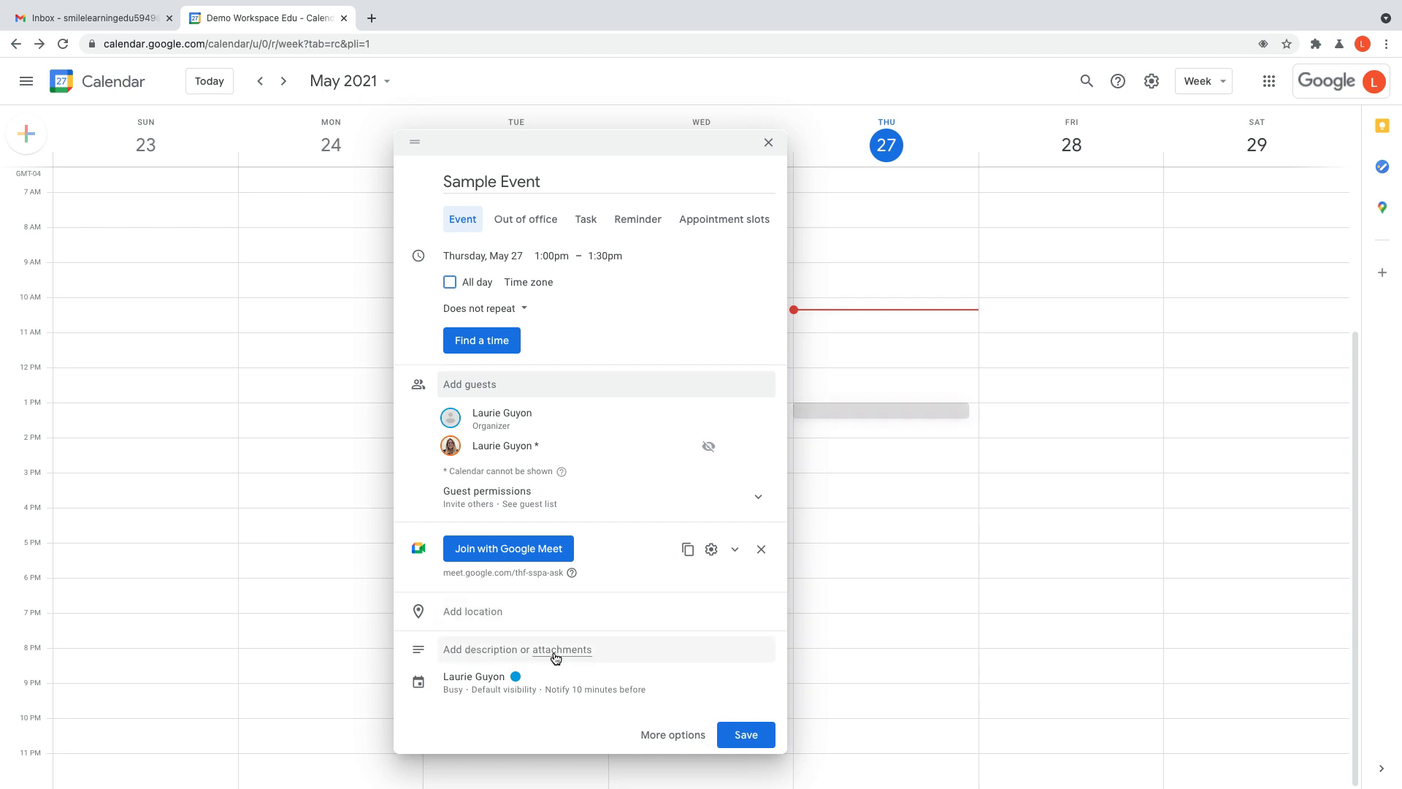
Step: Write the event description 'Let's meet to discuss...'
left_click(482, 652)
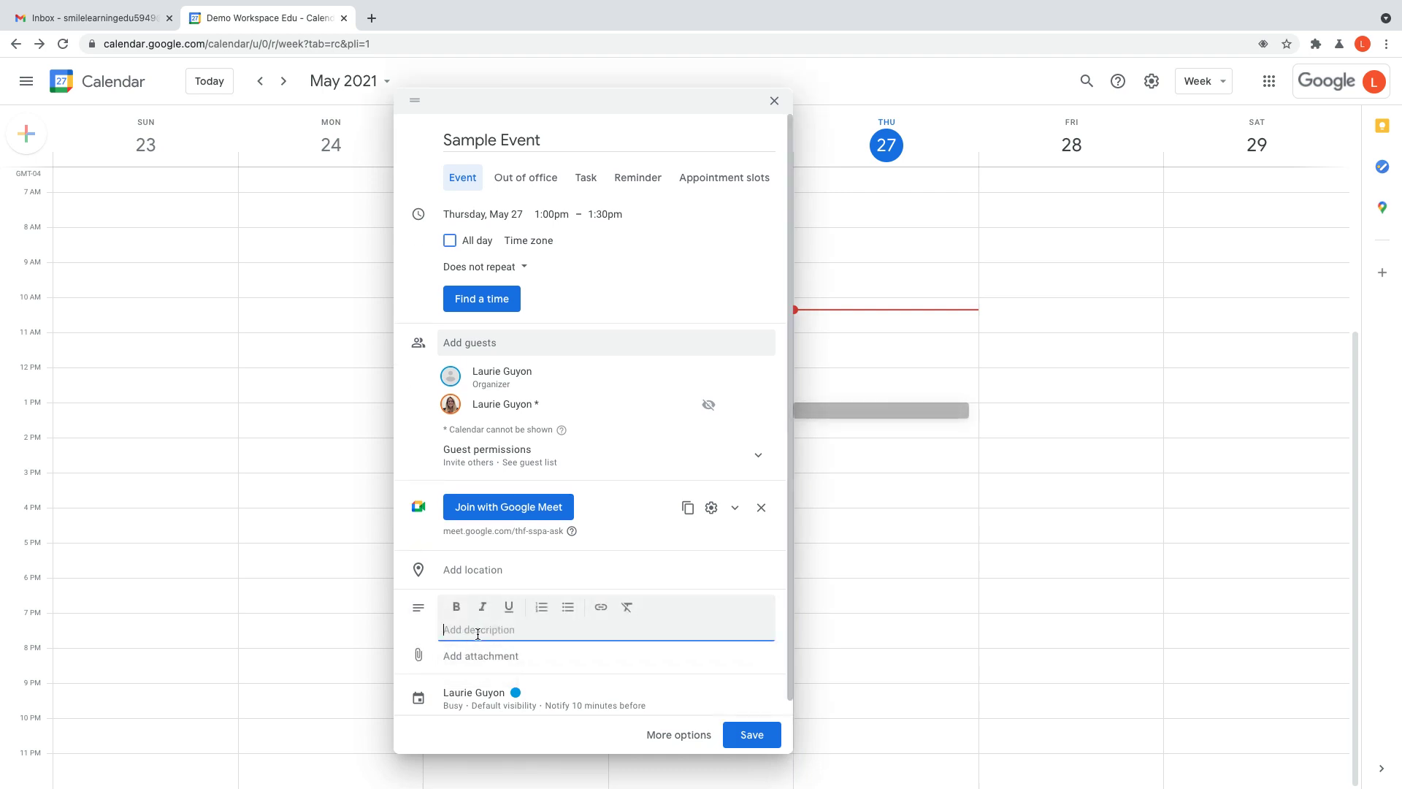
type("Let's meet to discuss...")
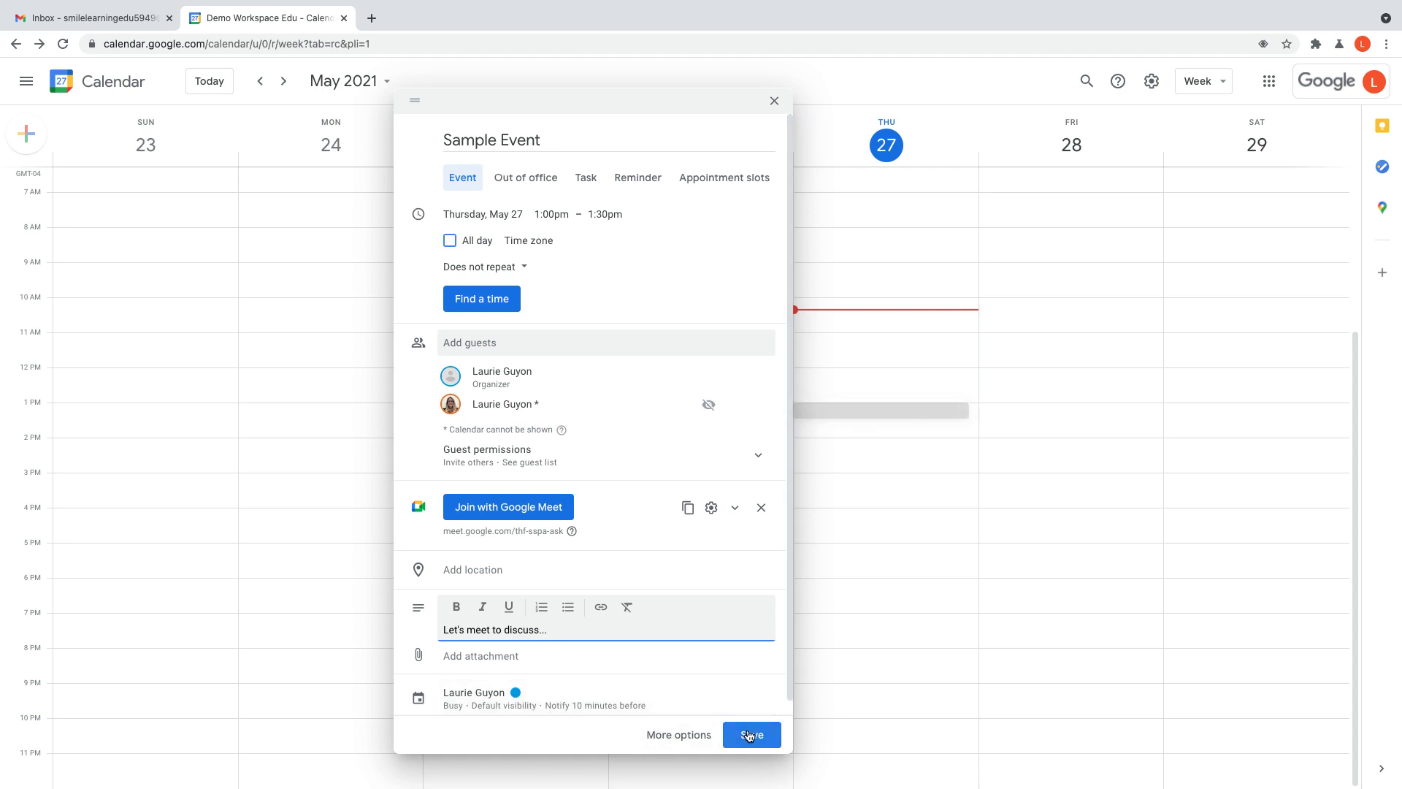
Step: On the full event details page, add a second notification and select its minutes value
left_click(671, 736)
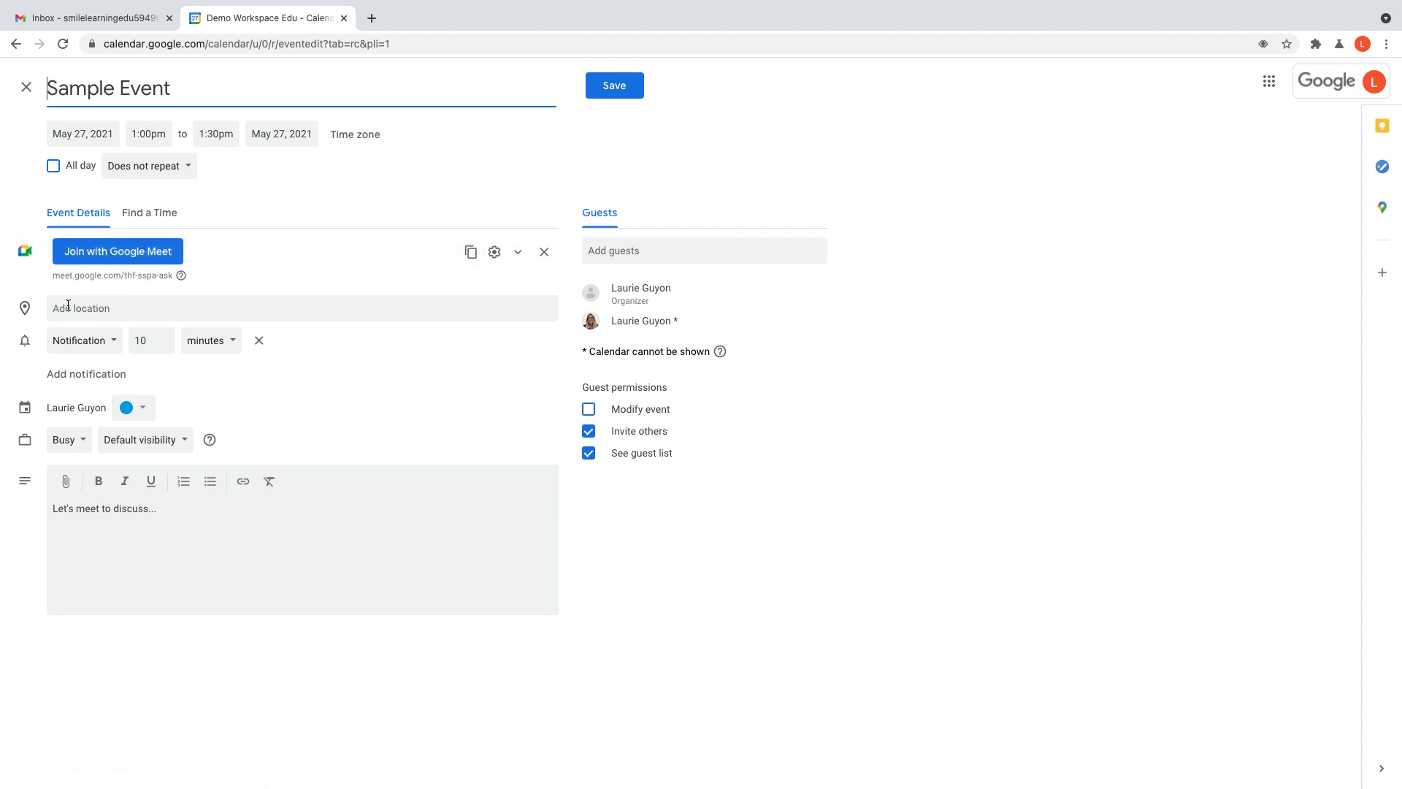
left_click(72, 375)
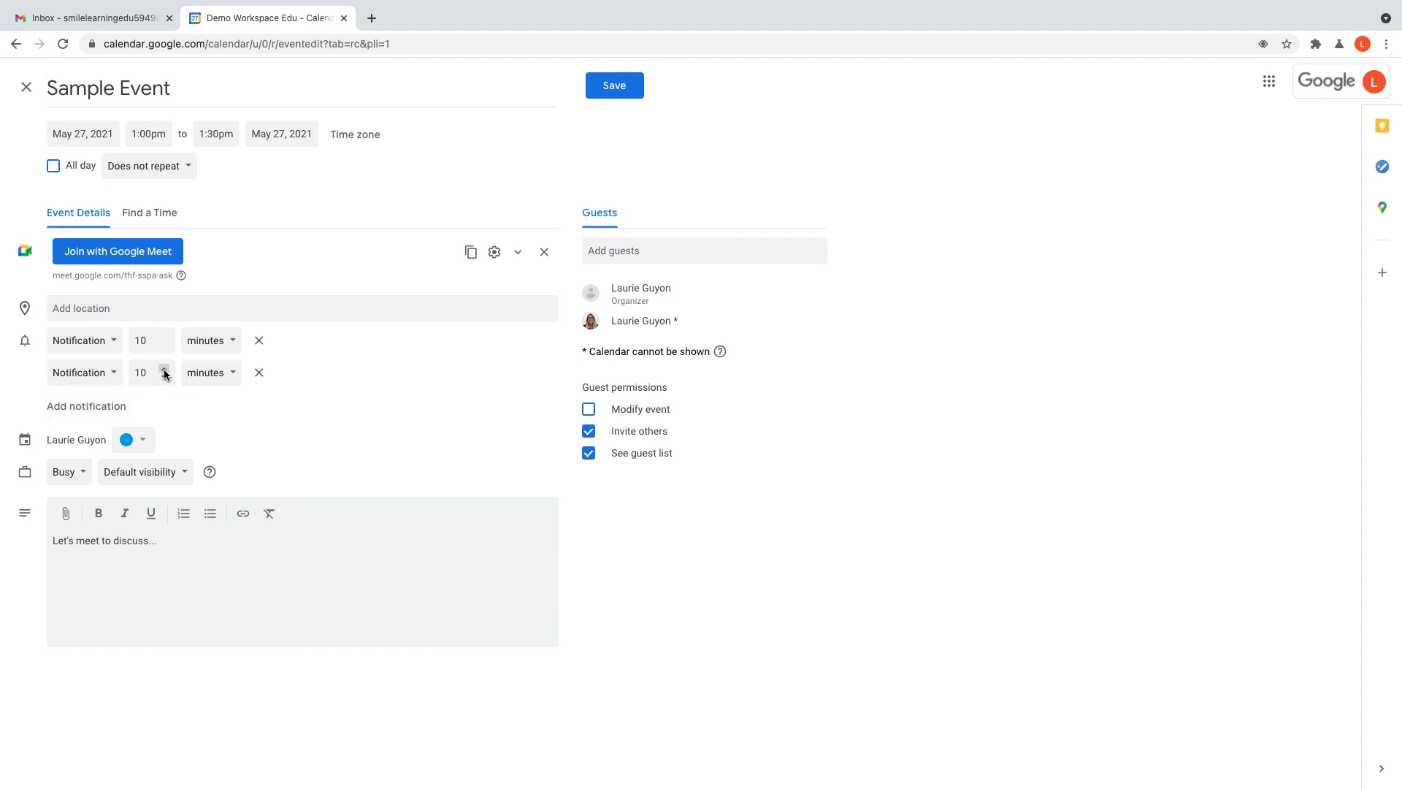
double_click(135, 375)
Step: Set the second notification to 5 minutes, colour the event Grape, and keep Default visibility
type("5")
left_click(228, 409)
left_click(130, 441)
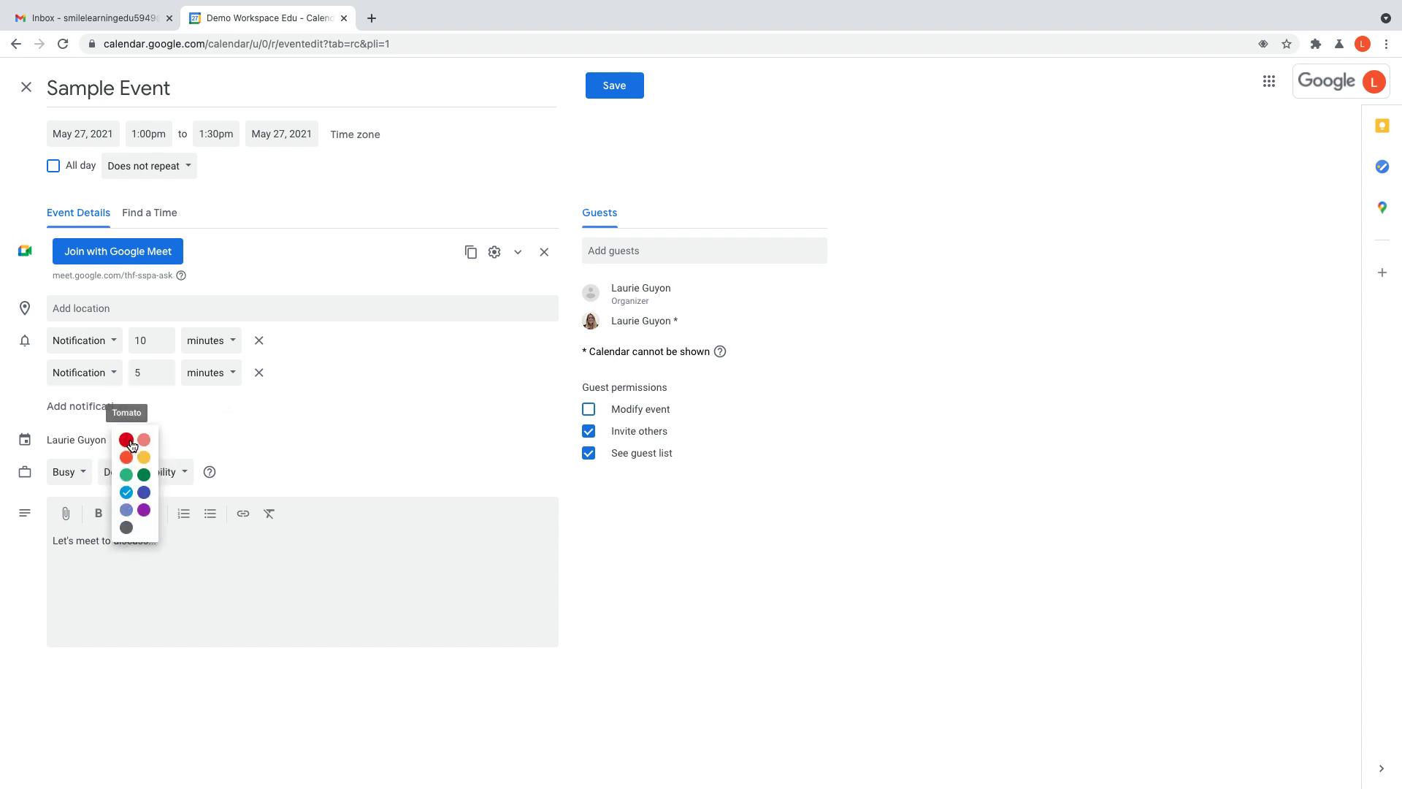
left_click(144, 475)
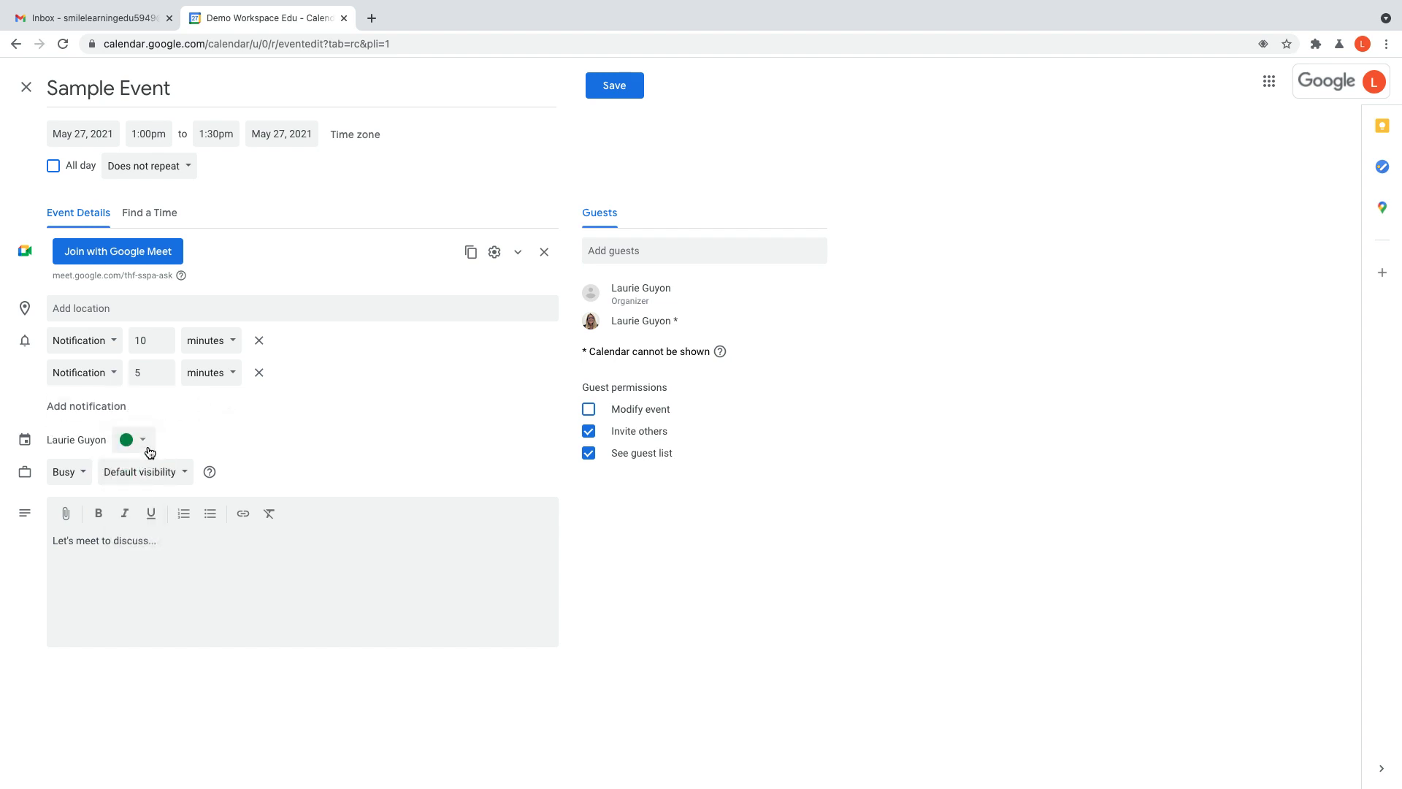
left_click(147, 446)
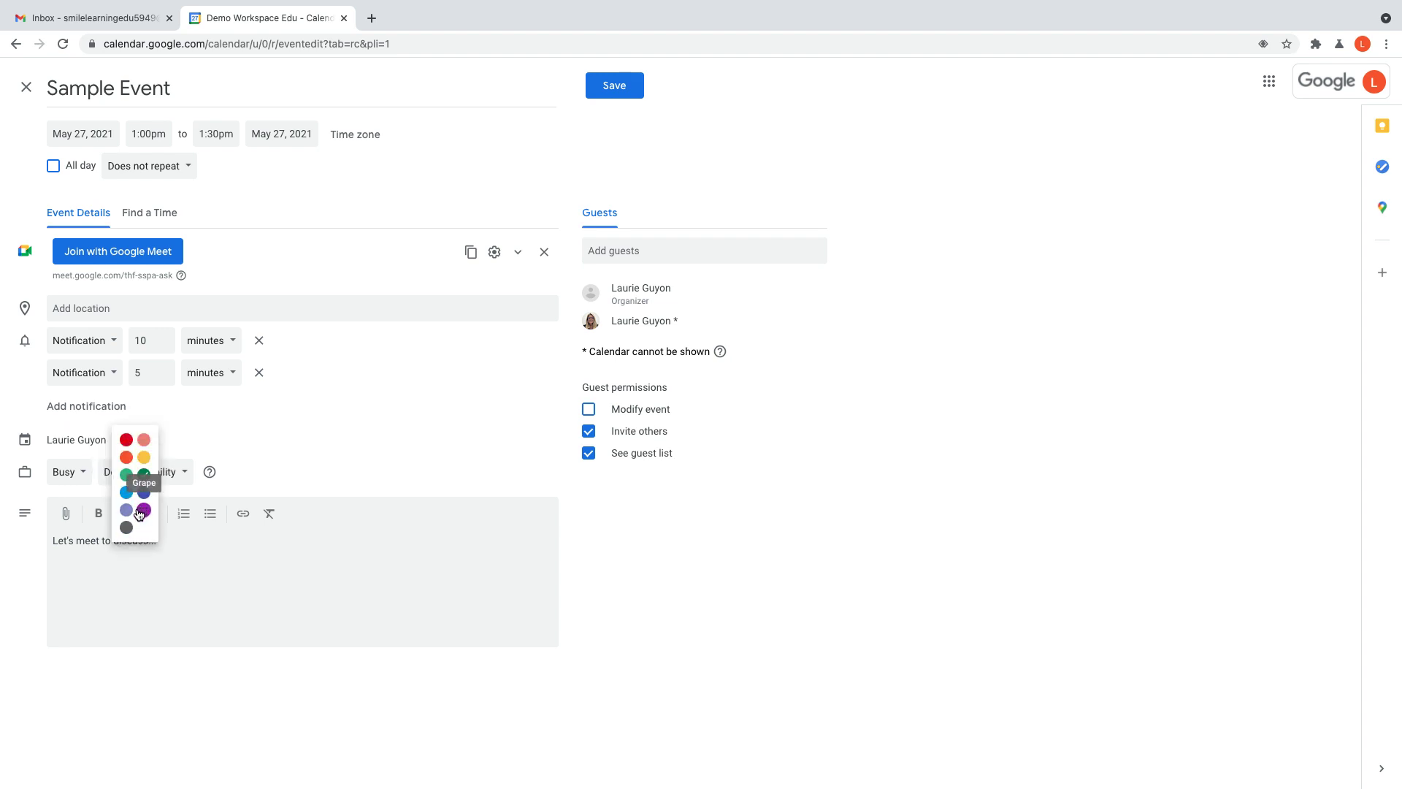
left_click(142, 514)
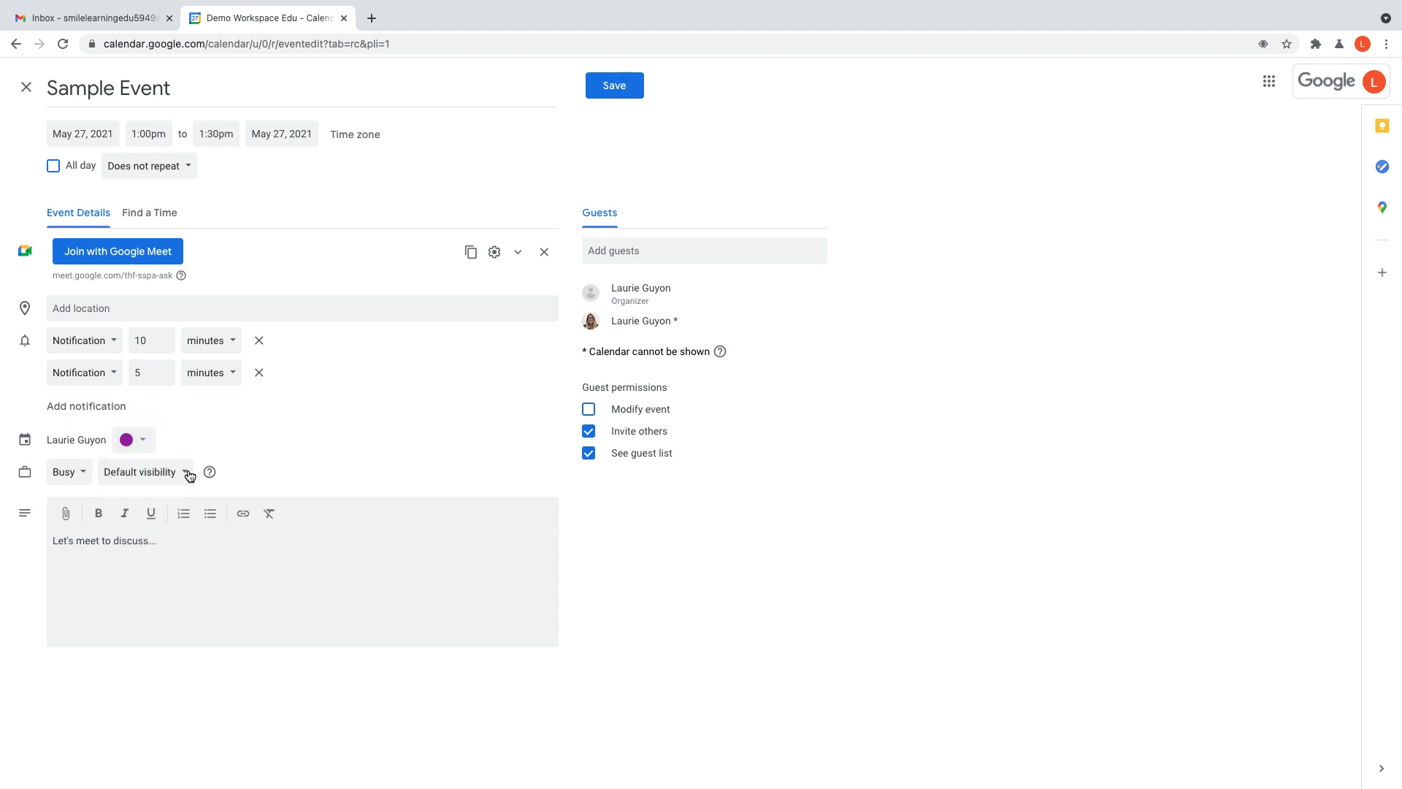
left_click(146, 475)
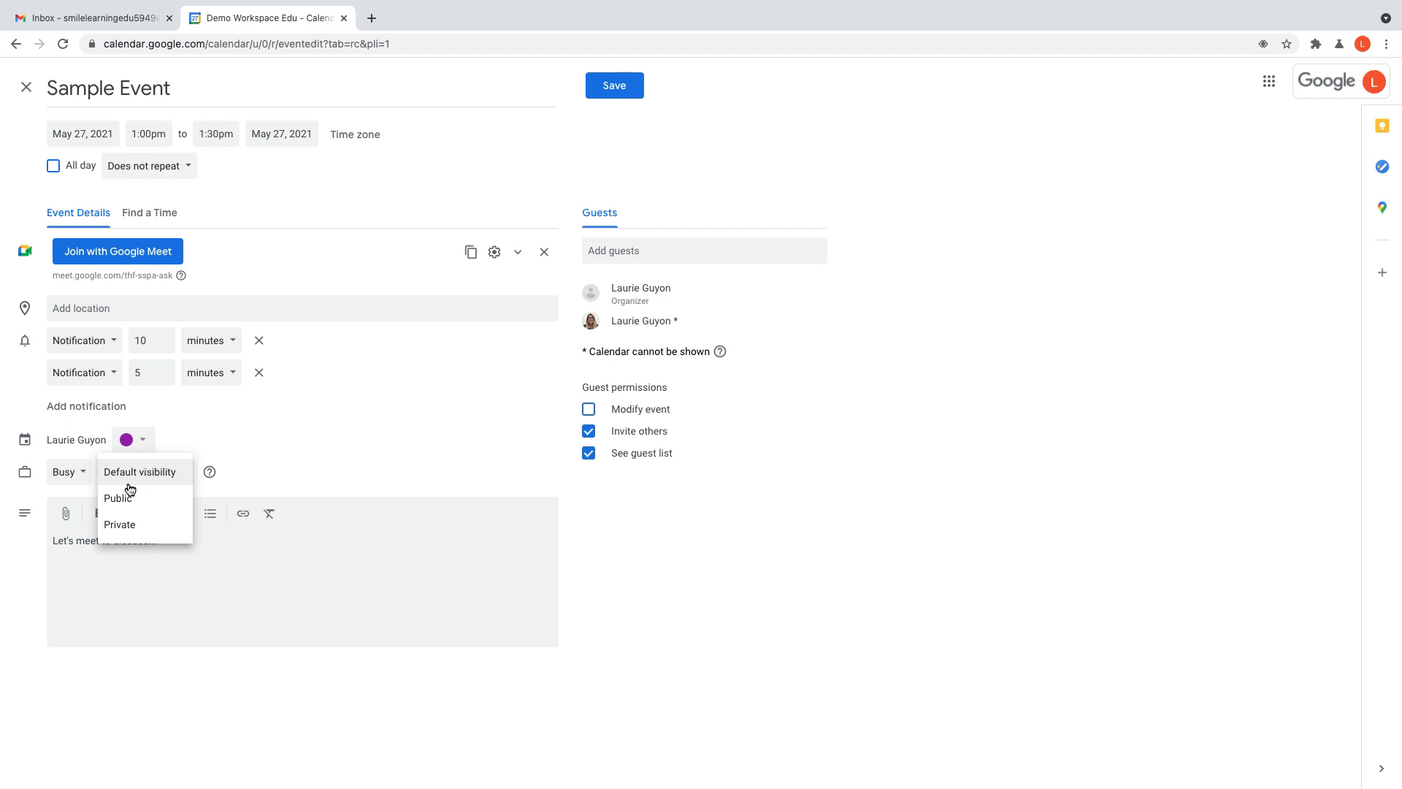
left_click(139, 472)
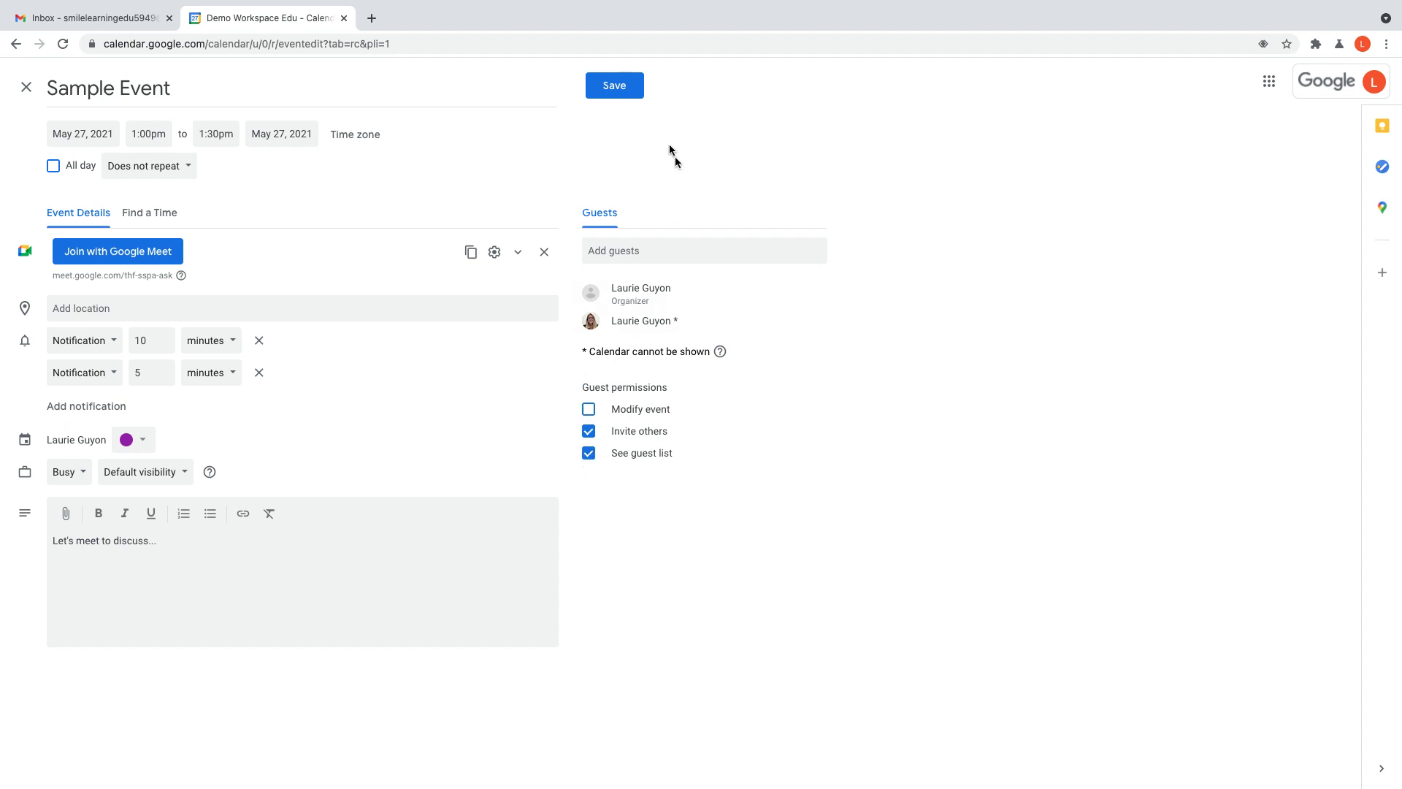
Step: Save the event and send the invitation, confirming the external guest
left_click(614, 87)
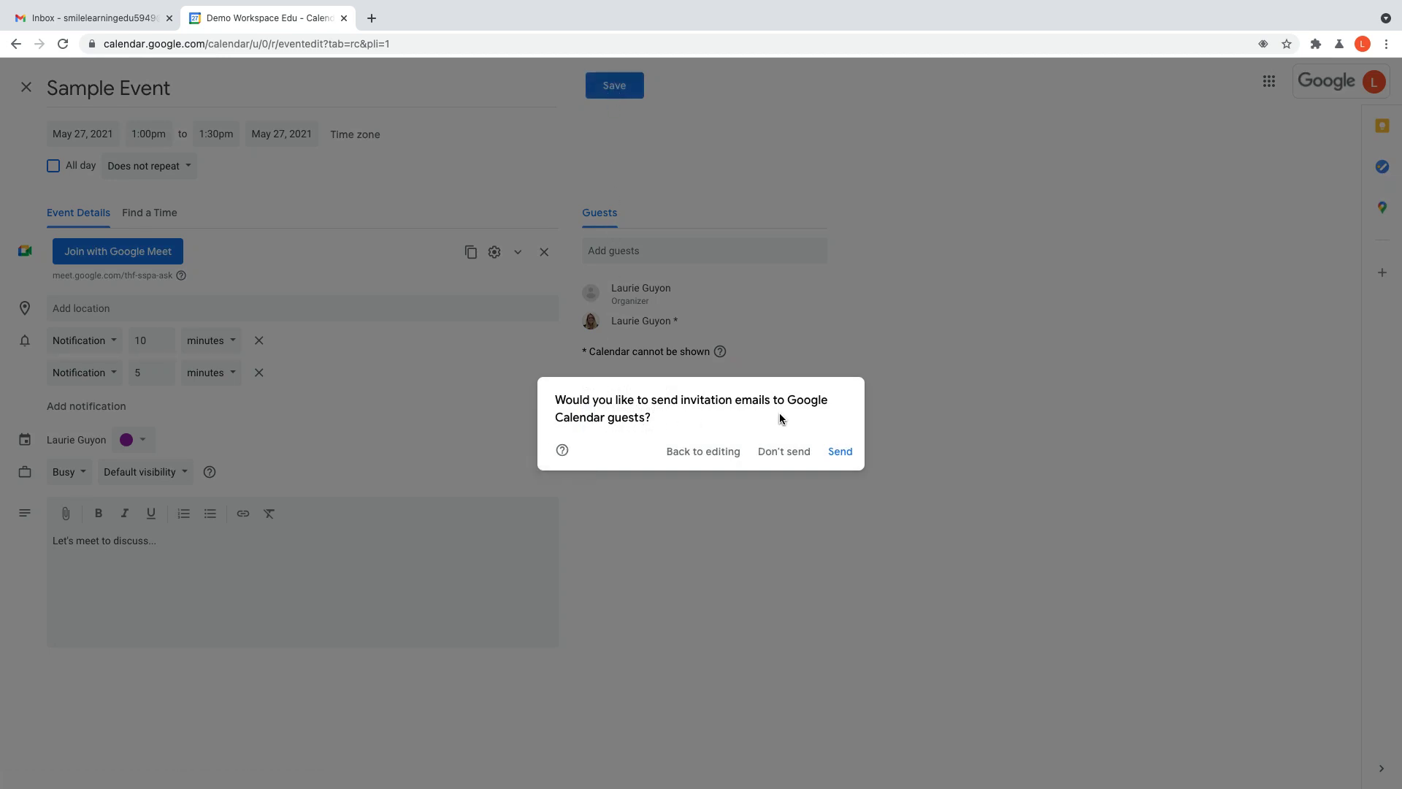
left_click(839, 450)
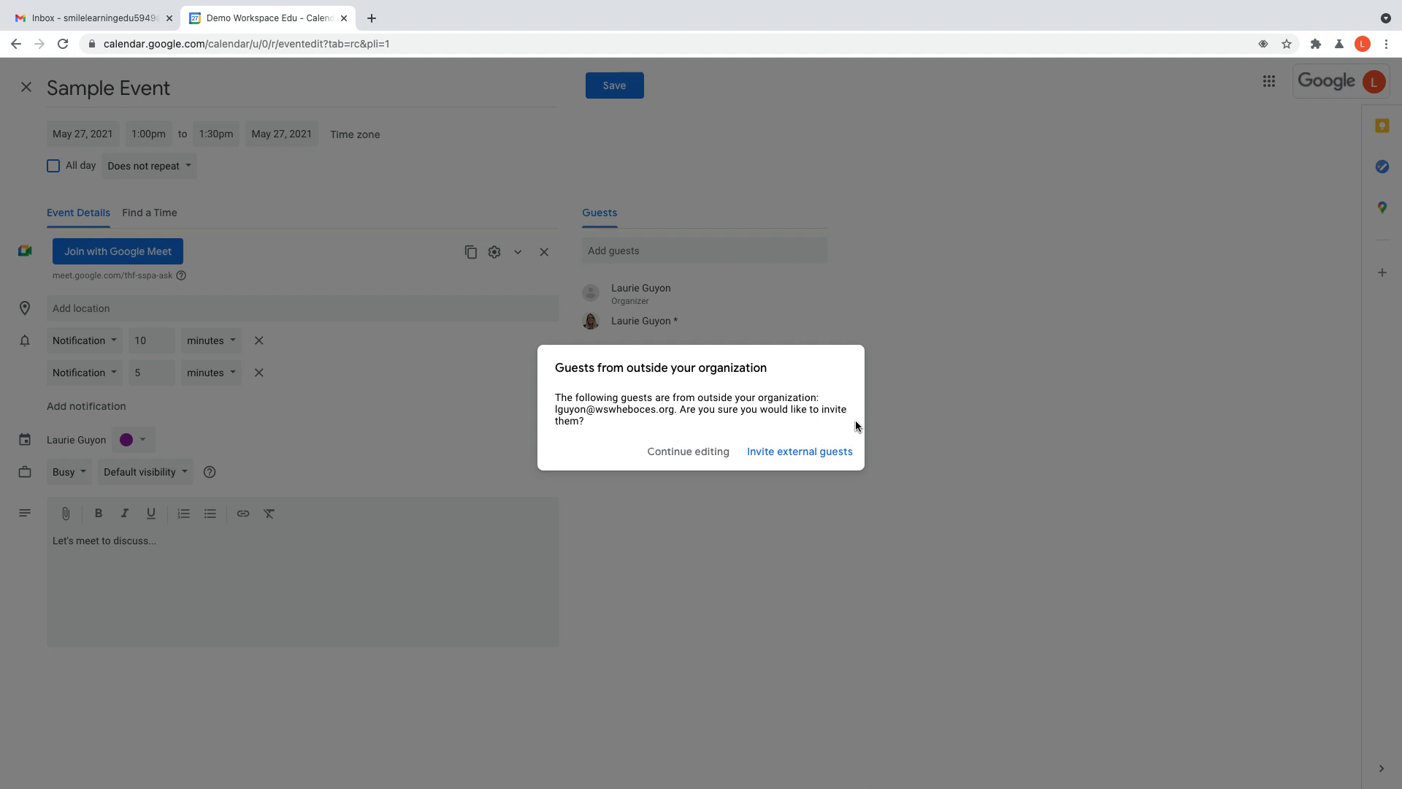
left_click(801, 452)
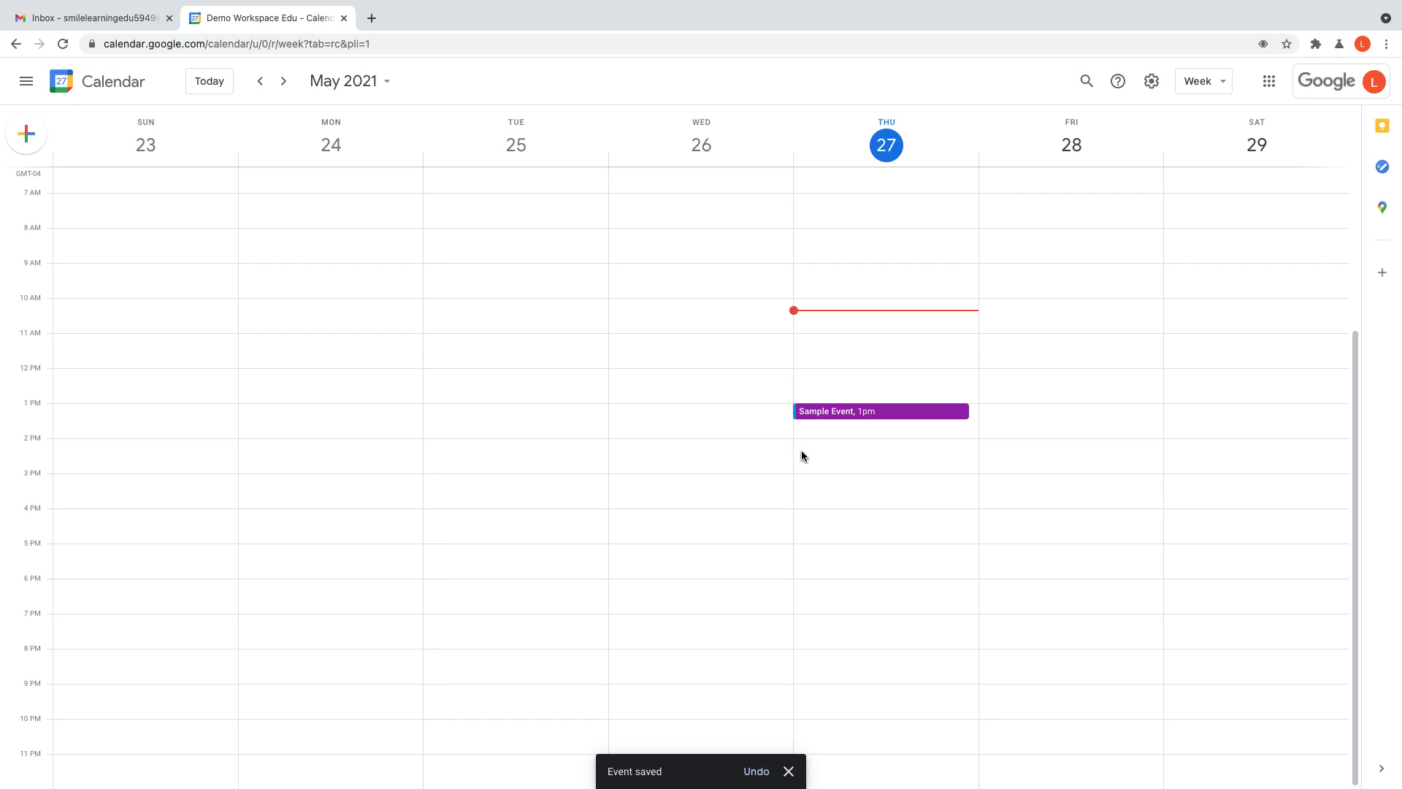